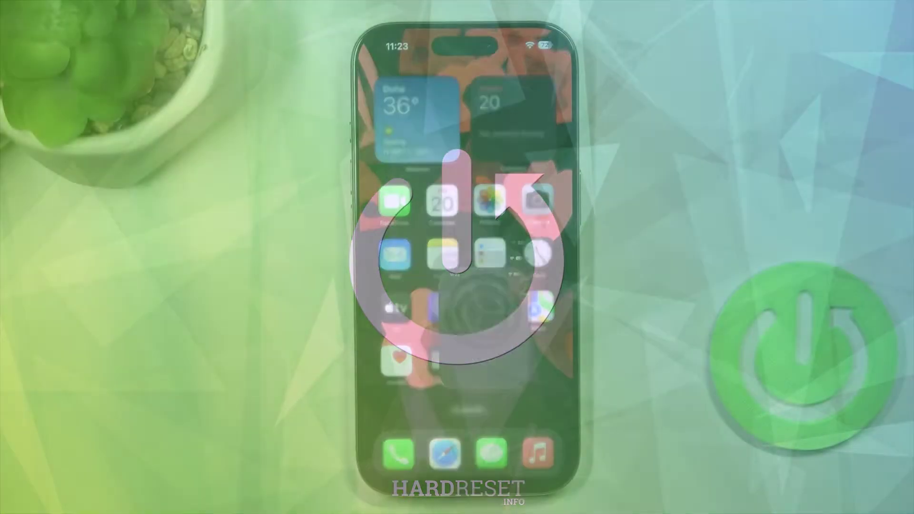
scroll(466, 286, down, 10)
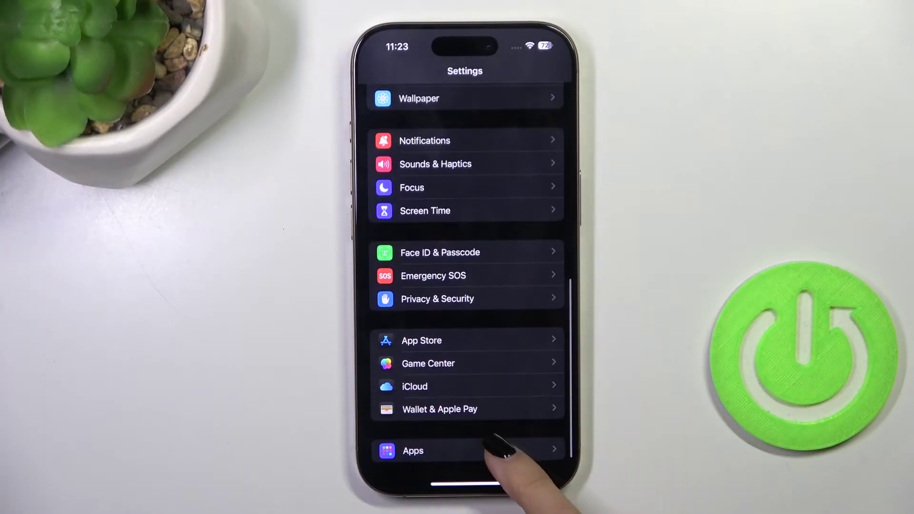
scroll(466, 286, down, 5)
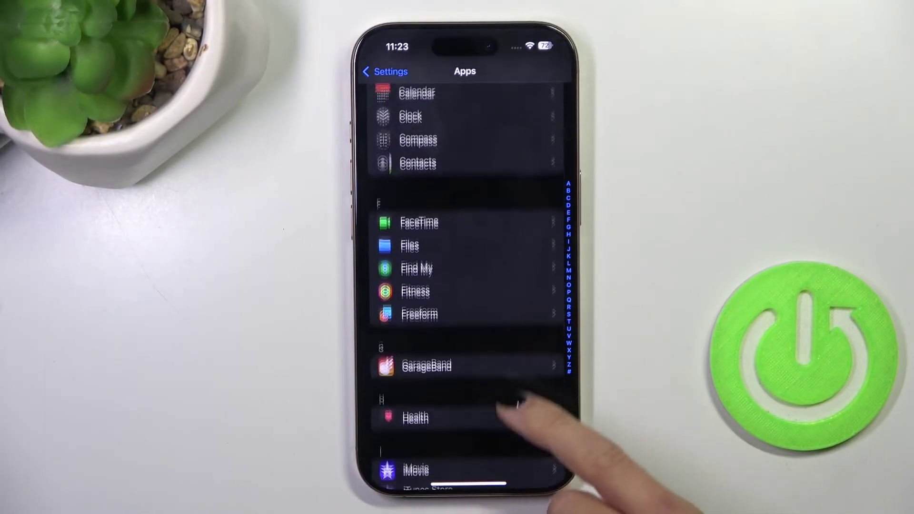
scroll(466, 285, down, 10)
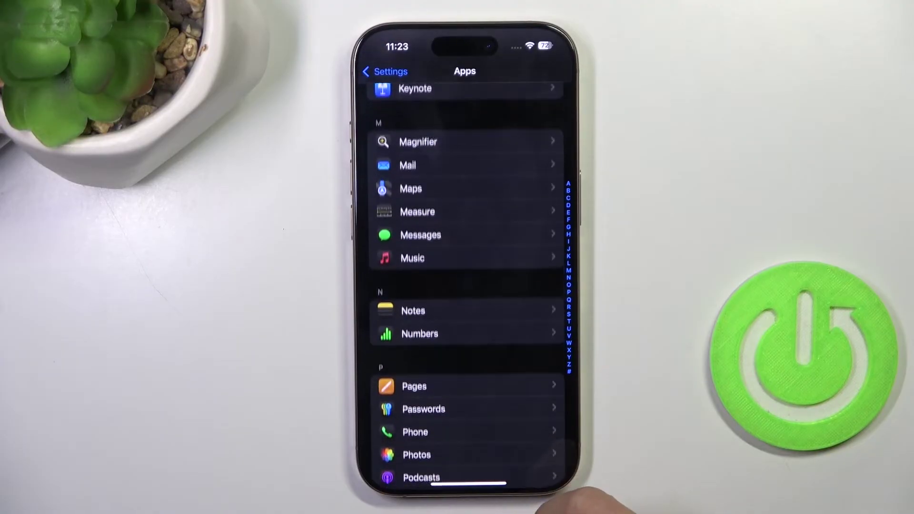
scroll(466, 286, down, 5)
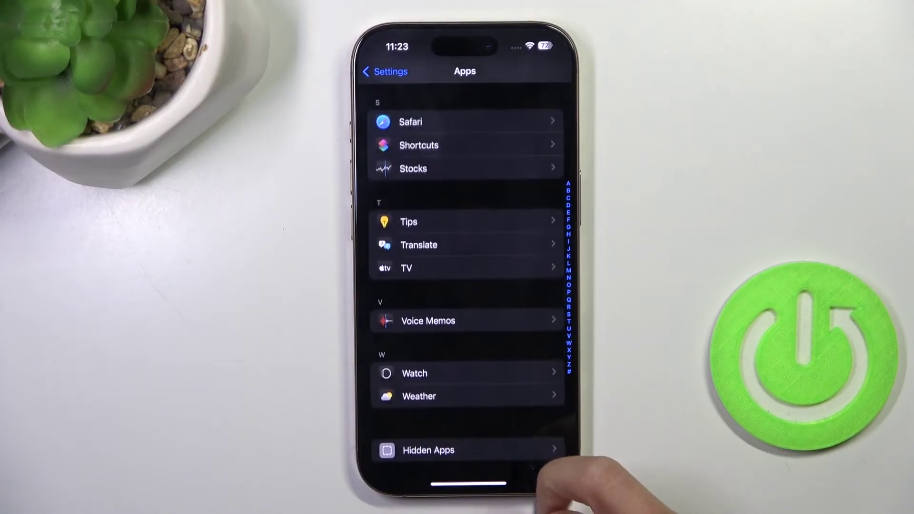
scroll(466, 286, up, 3)
- Open Safari's settings page to reach its Privacy & Security section
click(479, 247)
scroll(493, 422, down, 3)
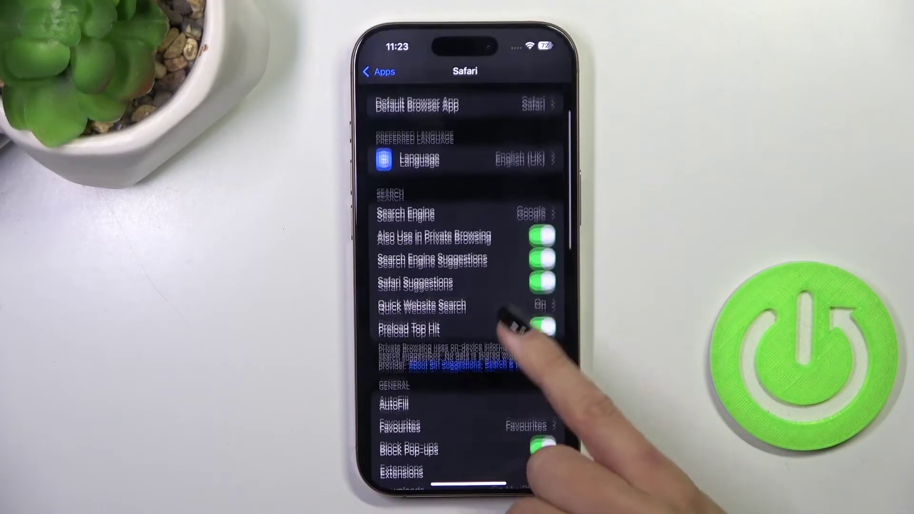
scroll(490, 388, down, 3)
scroll(457, 450, down, 3)
scroll(460, 429, down, 3)
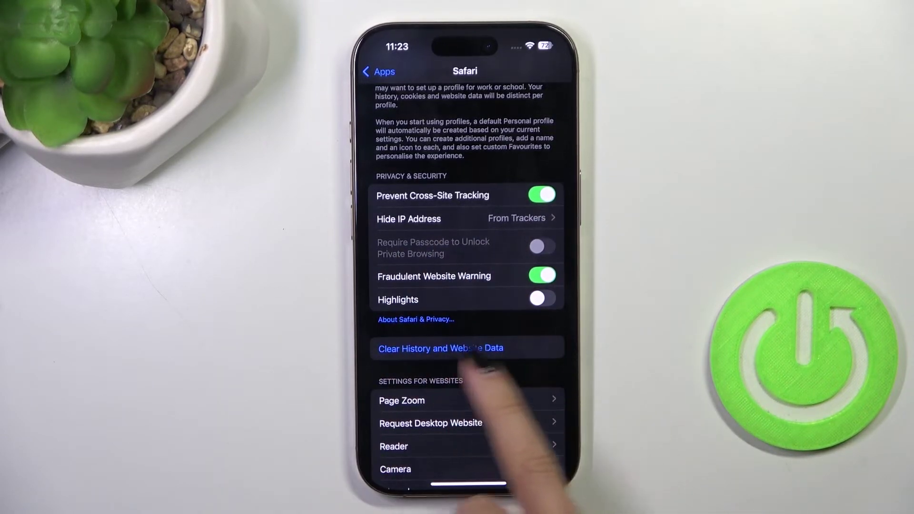
- Choose 'All history' as the timeframe for Clear History and Website Data
click(513, 348)
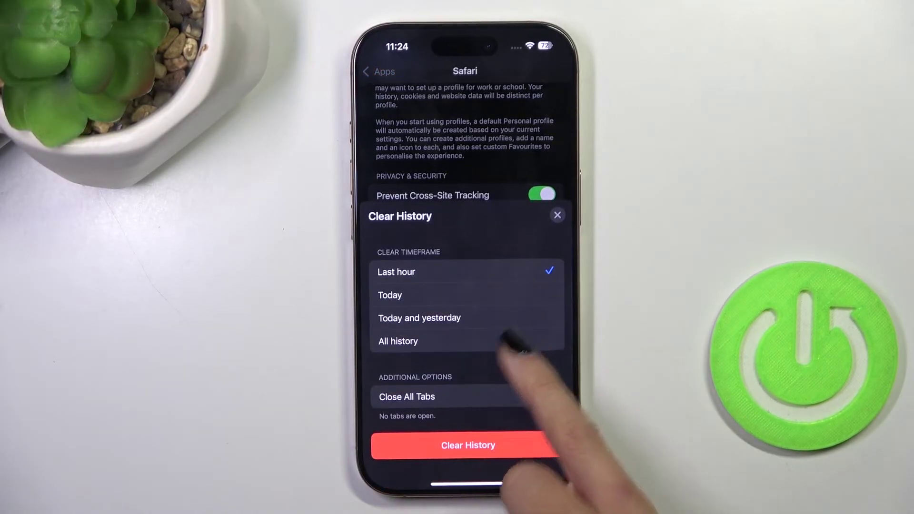
click(514, 342)
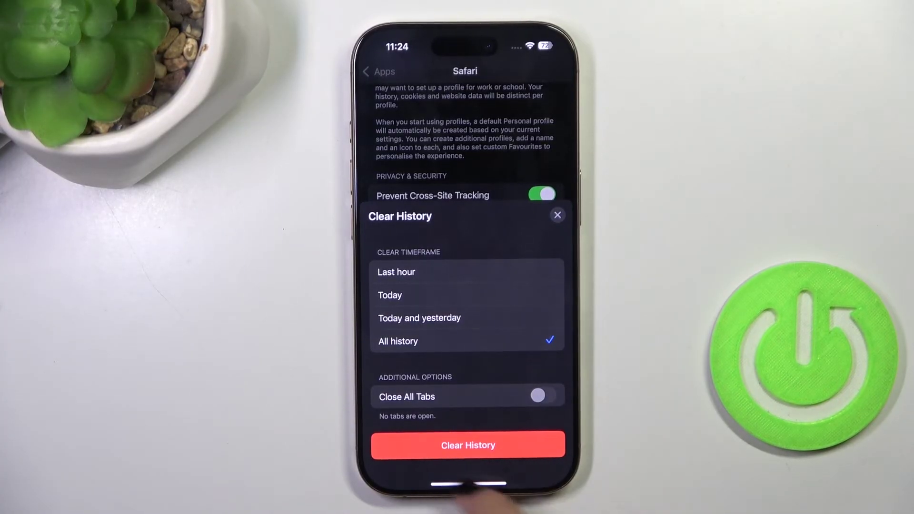
- Confirm with the red Clear History button to erase all Safari history and website data
click(500, 439)
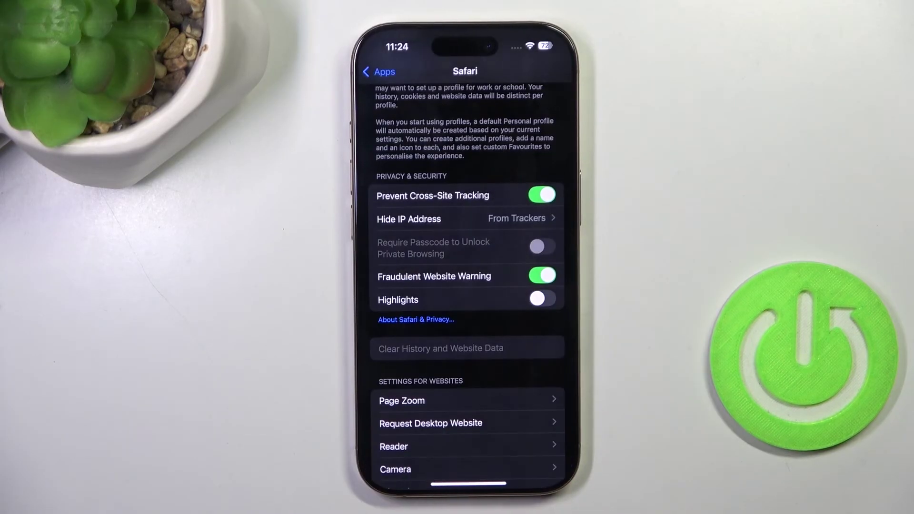